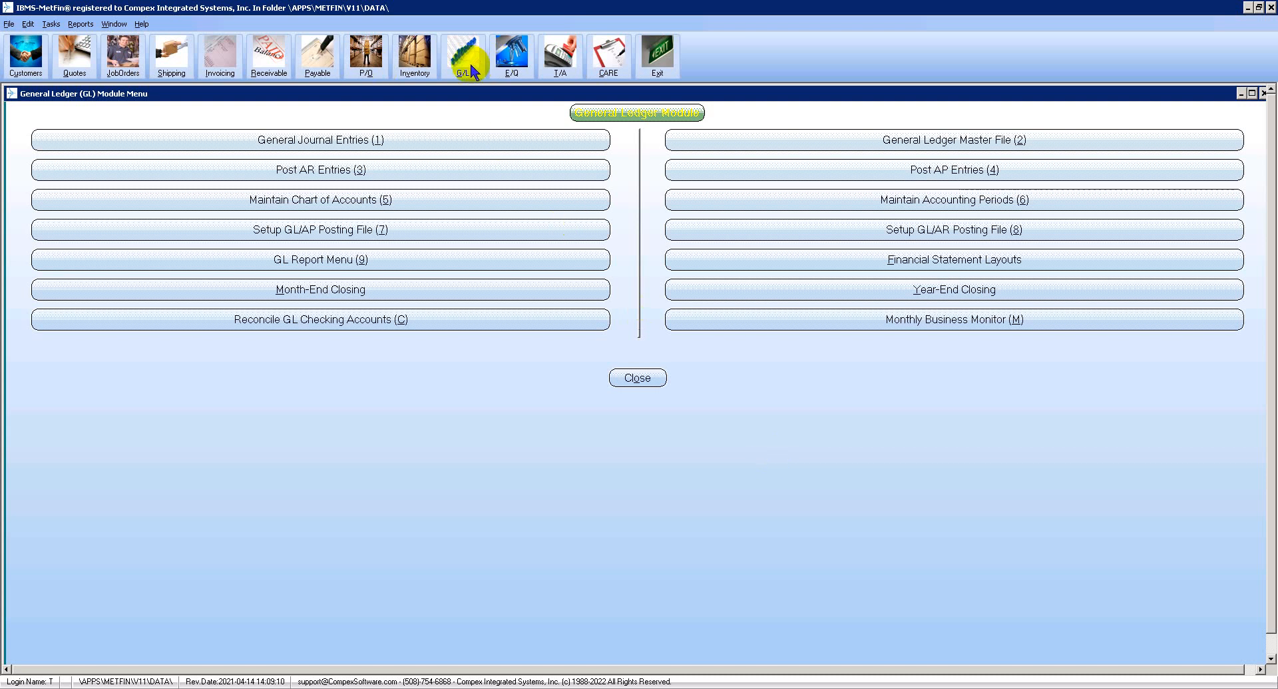
# Post all unposted AP vouchers and payments to the general journal with a cut-off date of 12/19/2022
pyautogui.click(871, 171)
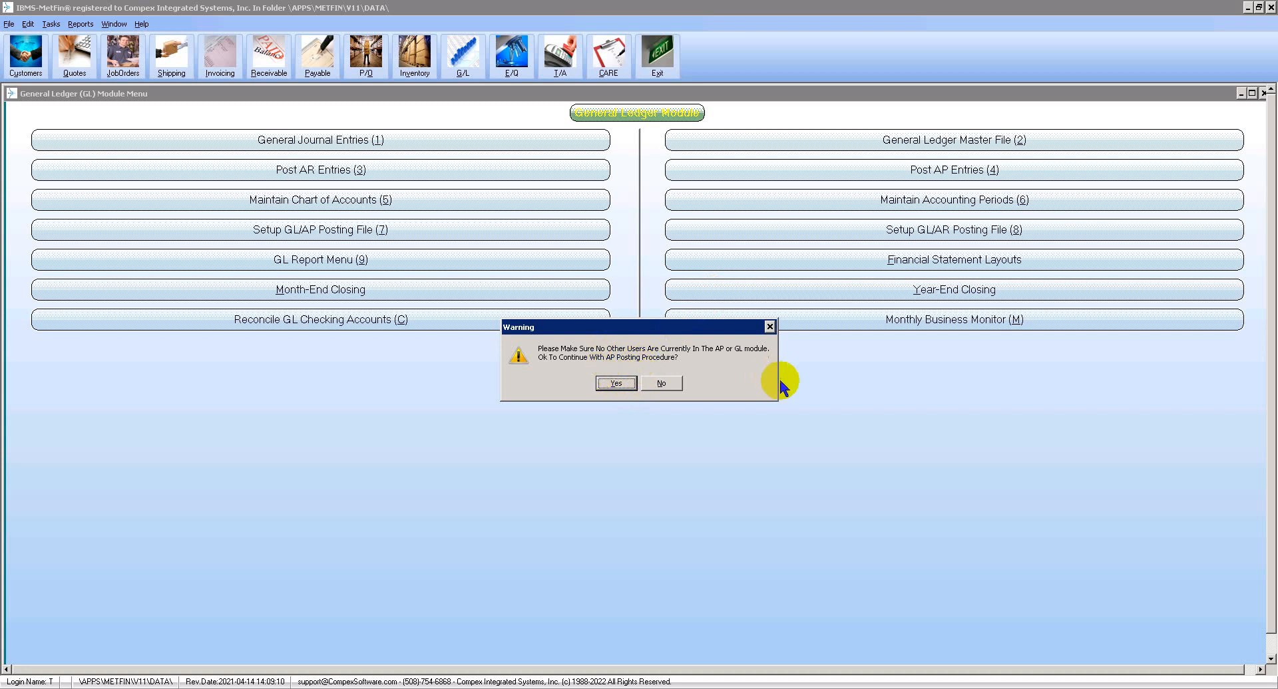
pyautogui.click(617, 384)
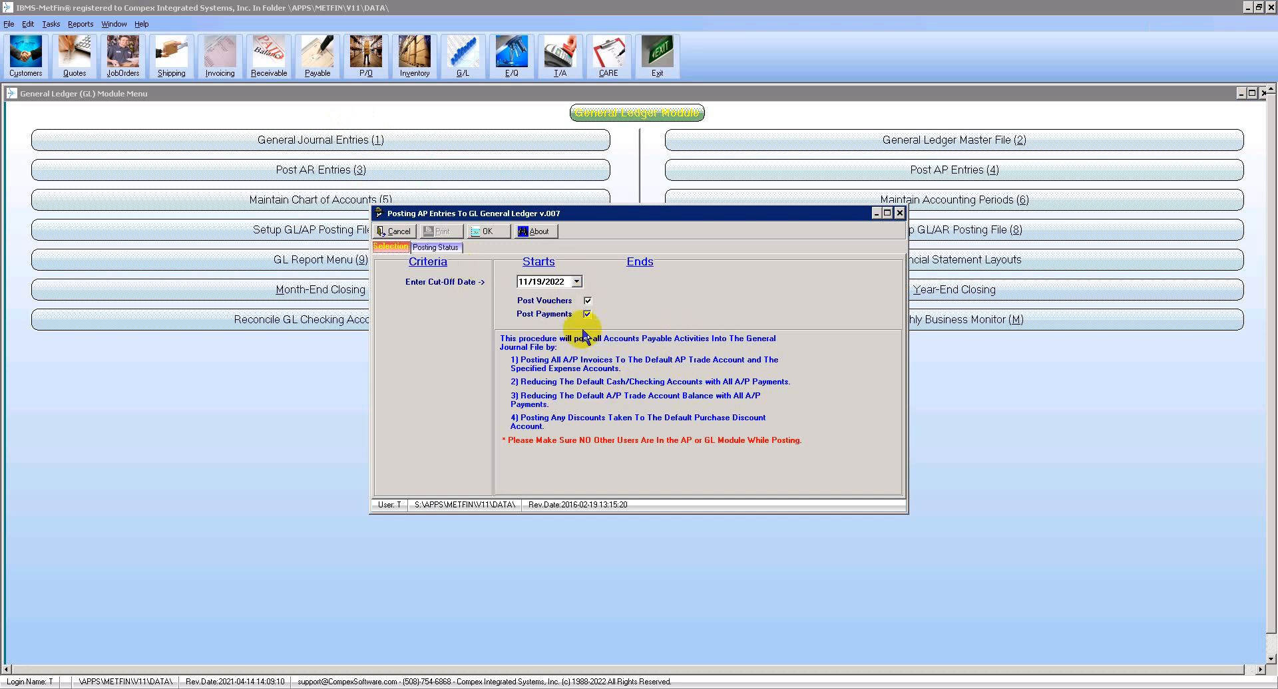
pyautogui.click(526, 283)
pyautogui.write('12')
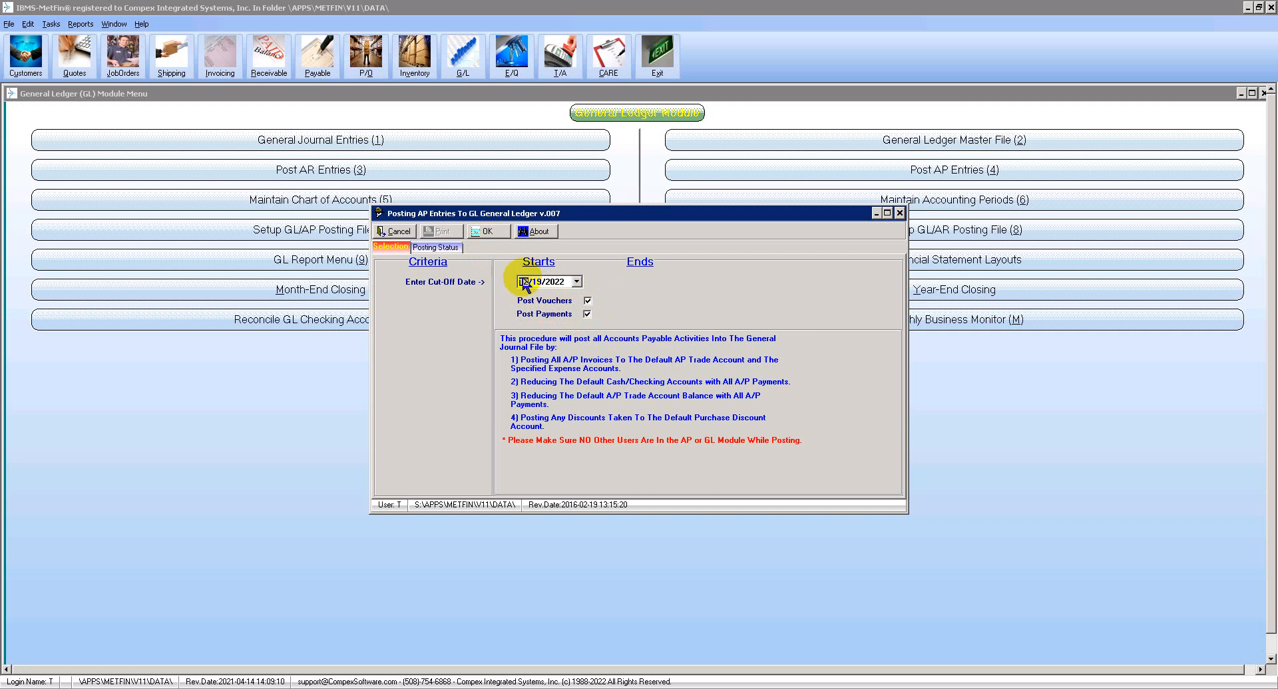
pyautogui.click(498, 236)
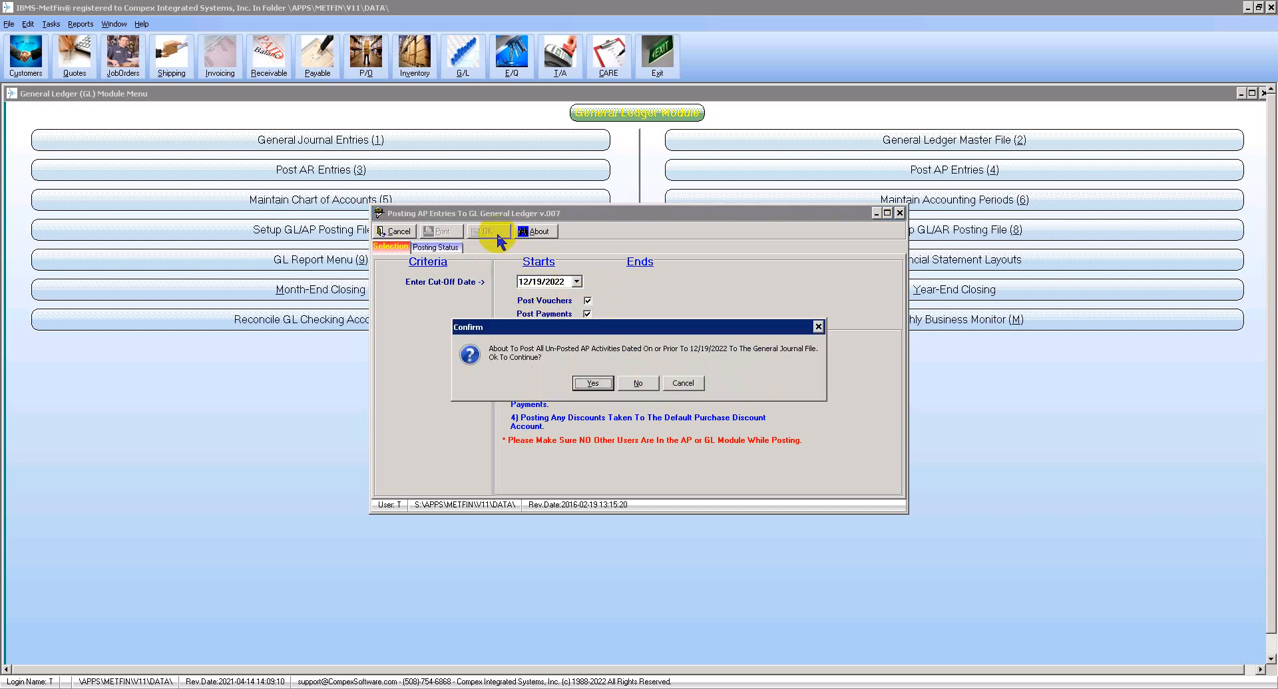
pyautogui.click(593, 383)
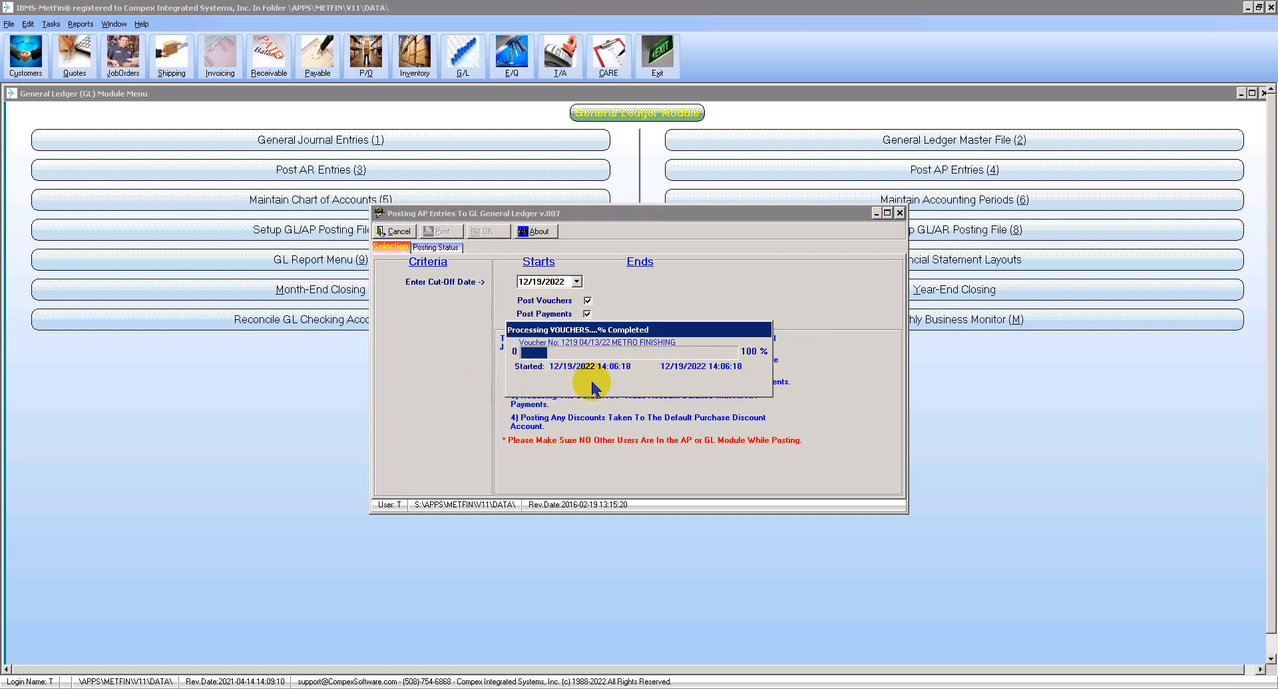
pyautogui.click(639, 384)
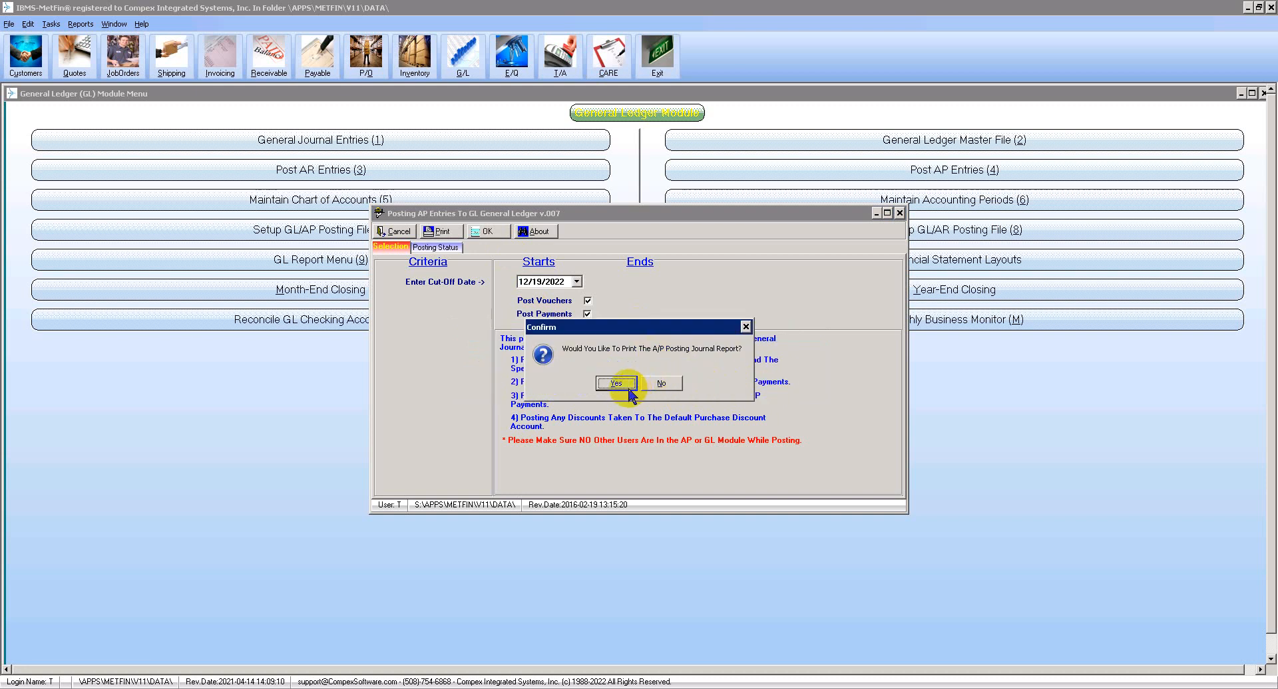
# Preview the GL/AP Posting Journal Report sorted by account number, check the ABC Supplies Inc. voucher, and close the AP posting procedure
pyautogui.click(616, 384)
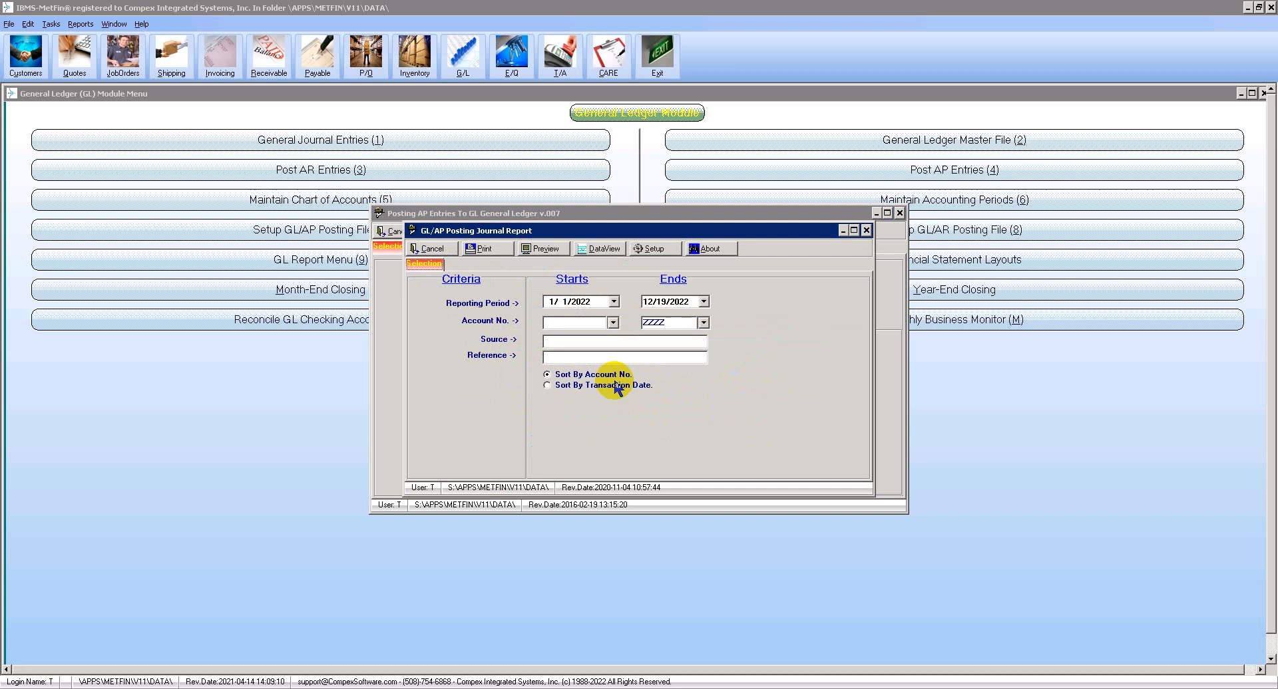
pyautogui.click(547, 250)
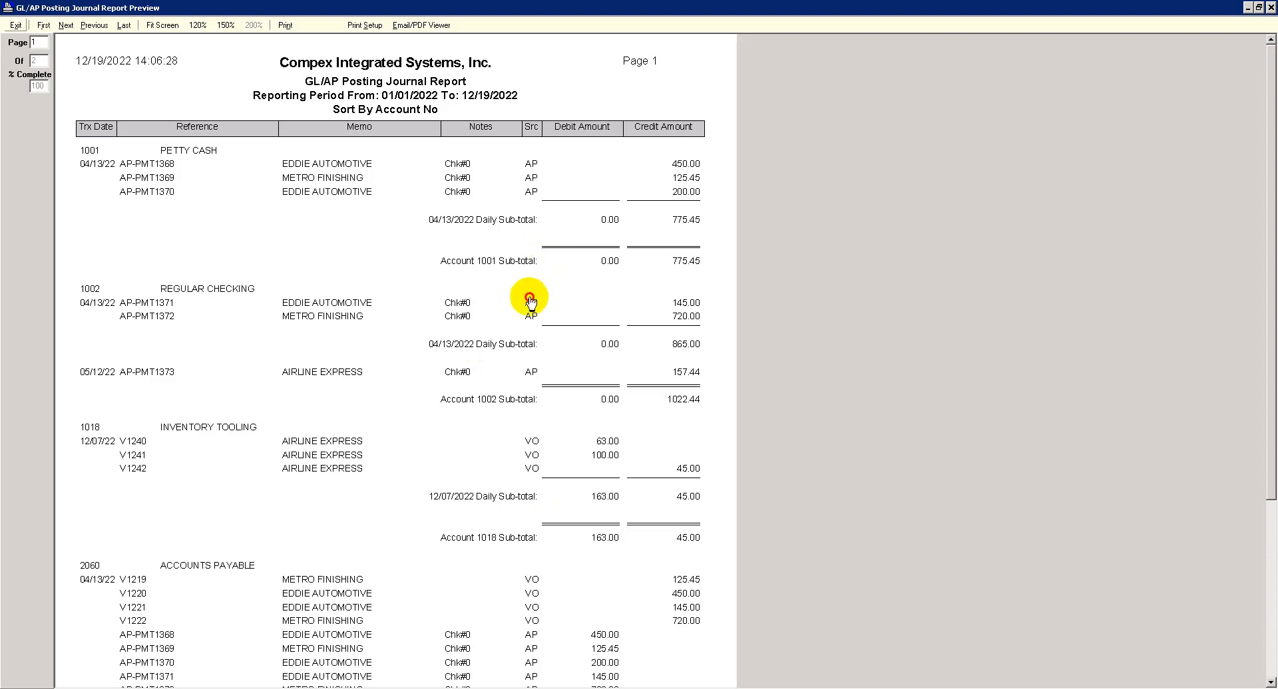
pyautogui.scroll(-5, 532, 253)
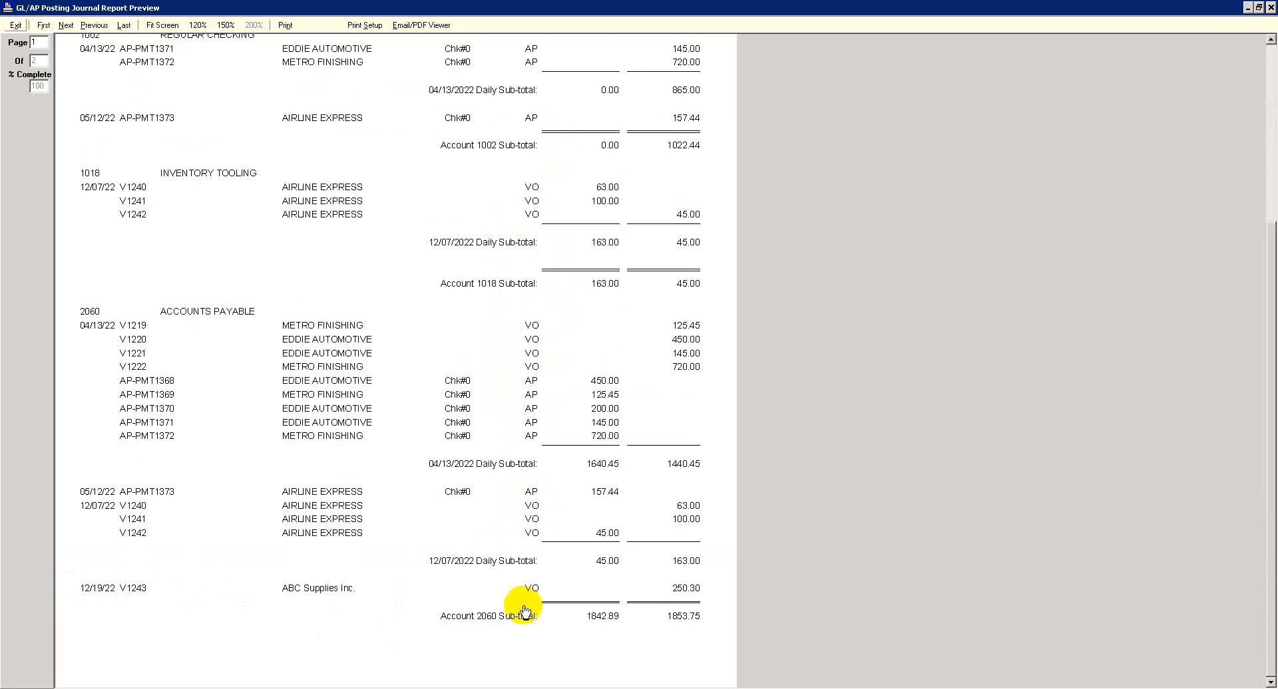
pyautogui.click(696, 592)
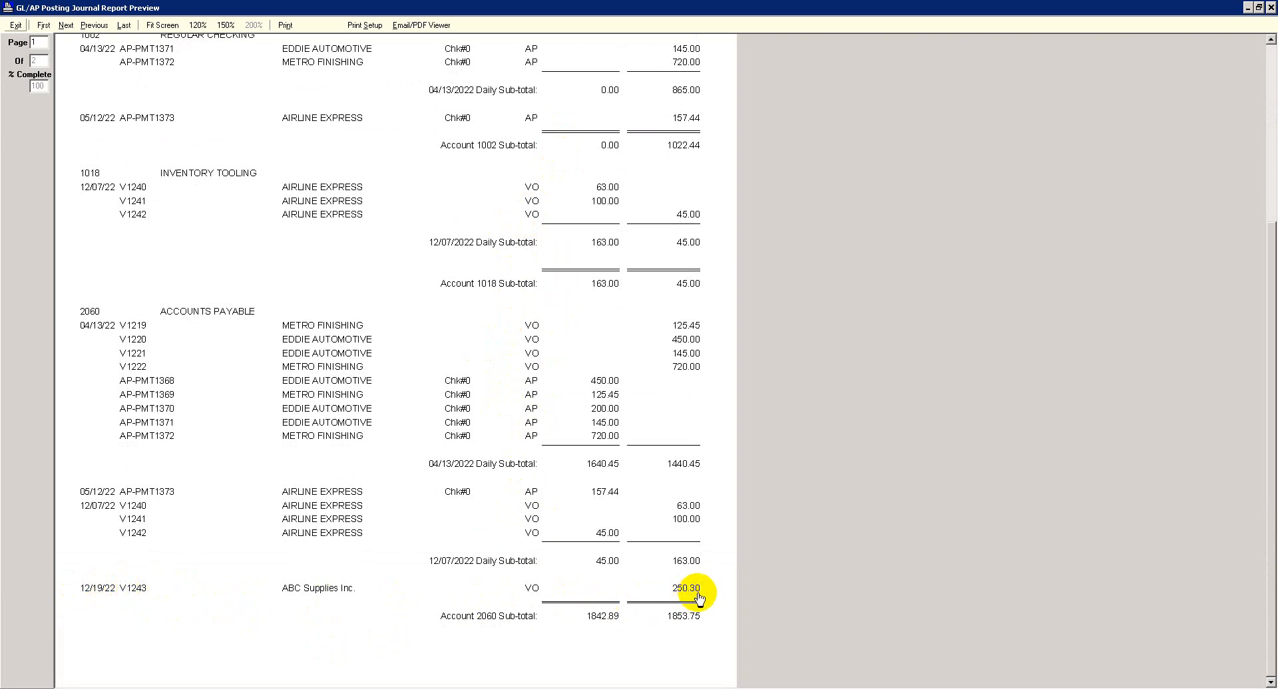
pyautogui.click(15, 26)
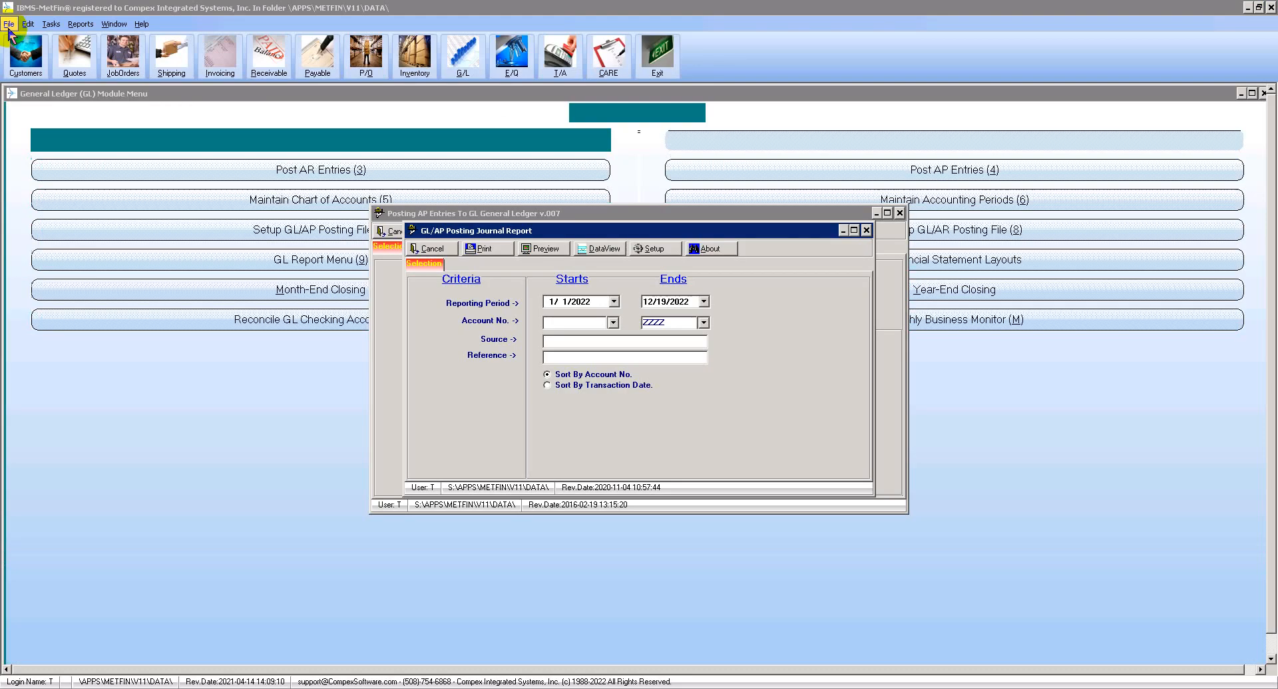
pyautogui.click(433, 249)
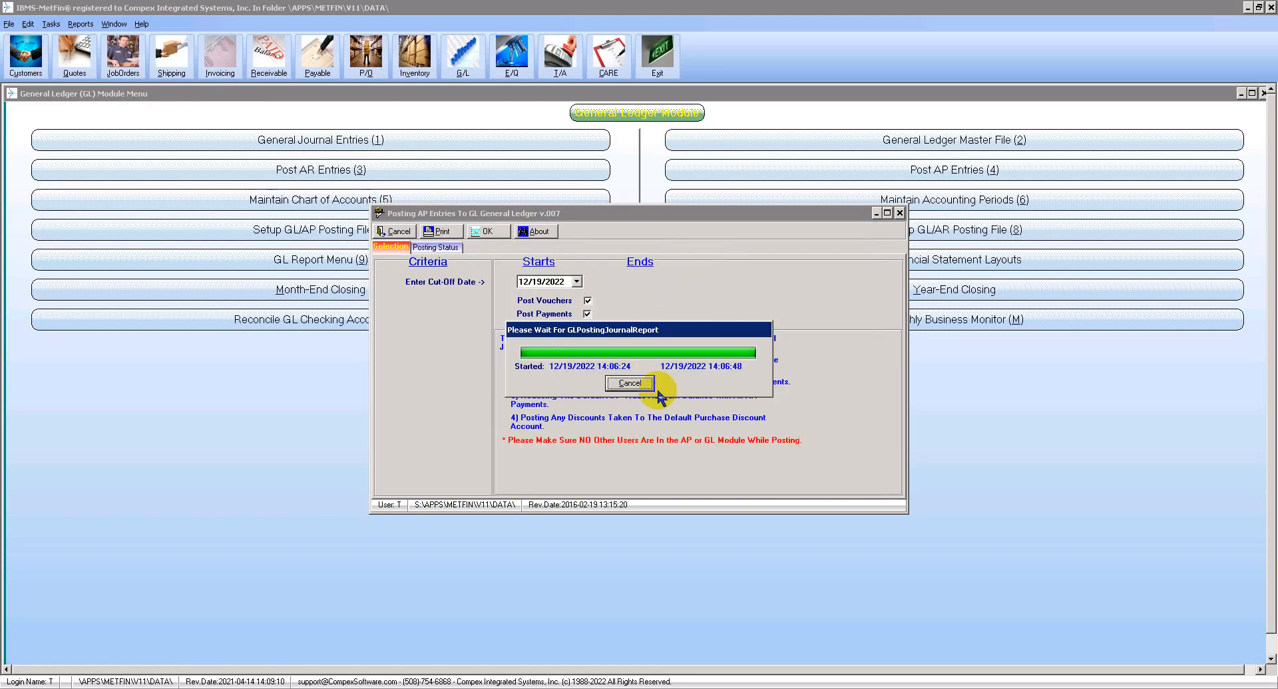
pyautogui.click(585, 462)
pyautogui.click(397, 231)
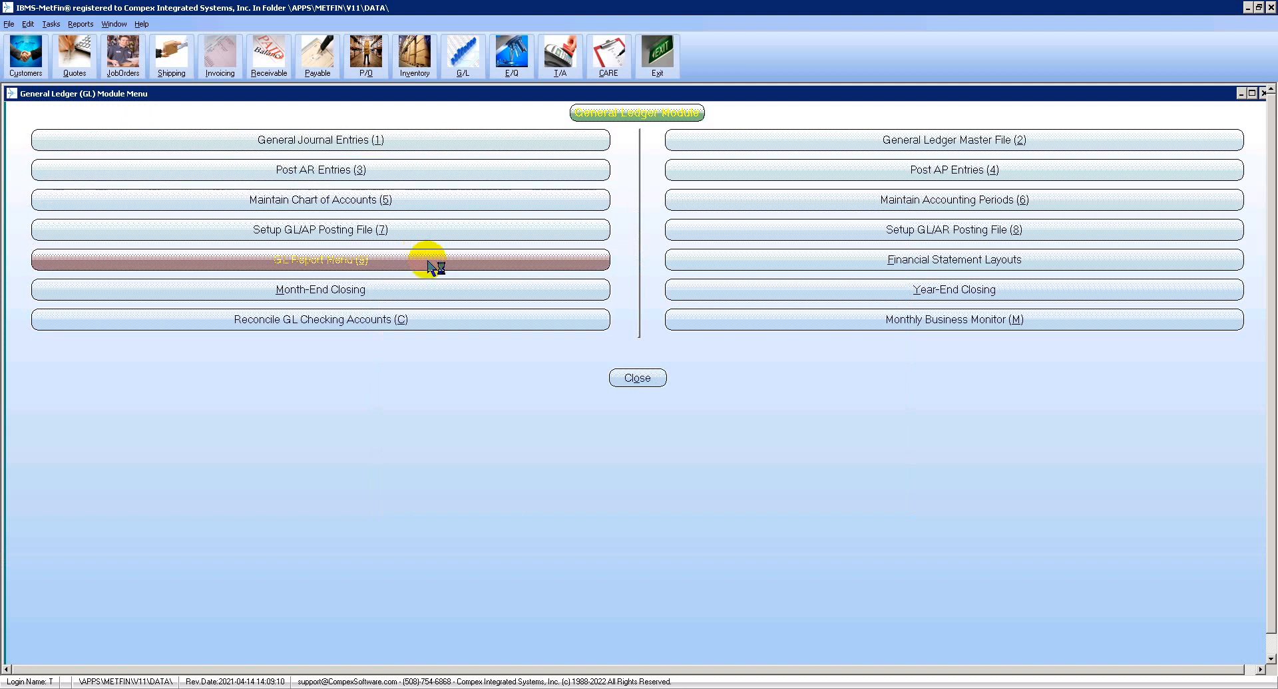
# Open the general journal entries and examine the paired 12/19/2022 lines for ABC Supplies Inc., comparing their references and date
pyautogui.click(426, 260)
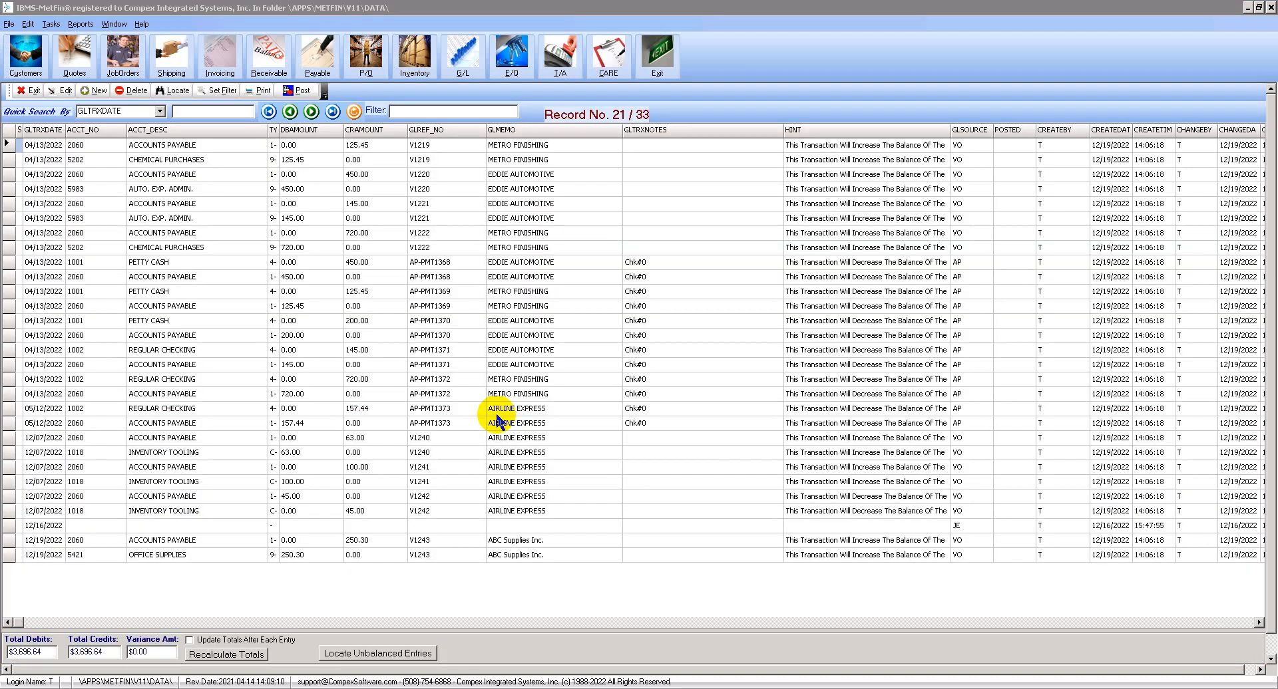
pyautogui.click(434, 553)
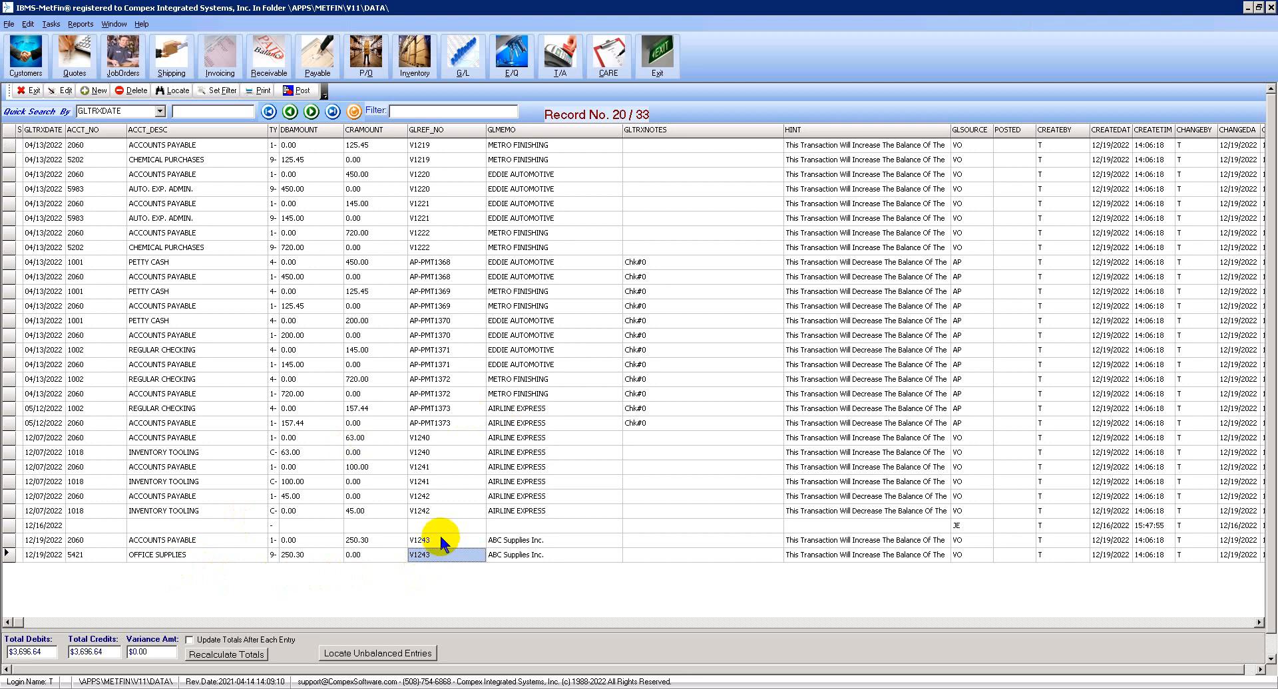
pyautogui.click(441, 541)
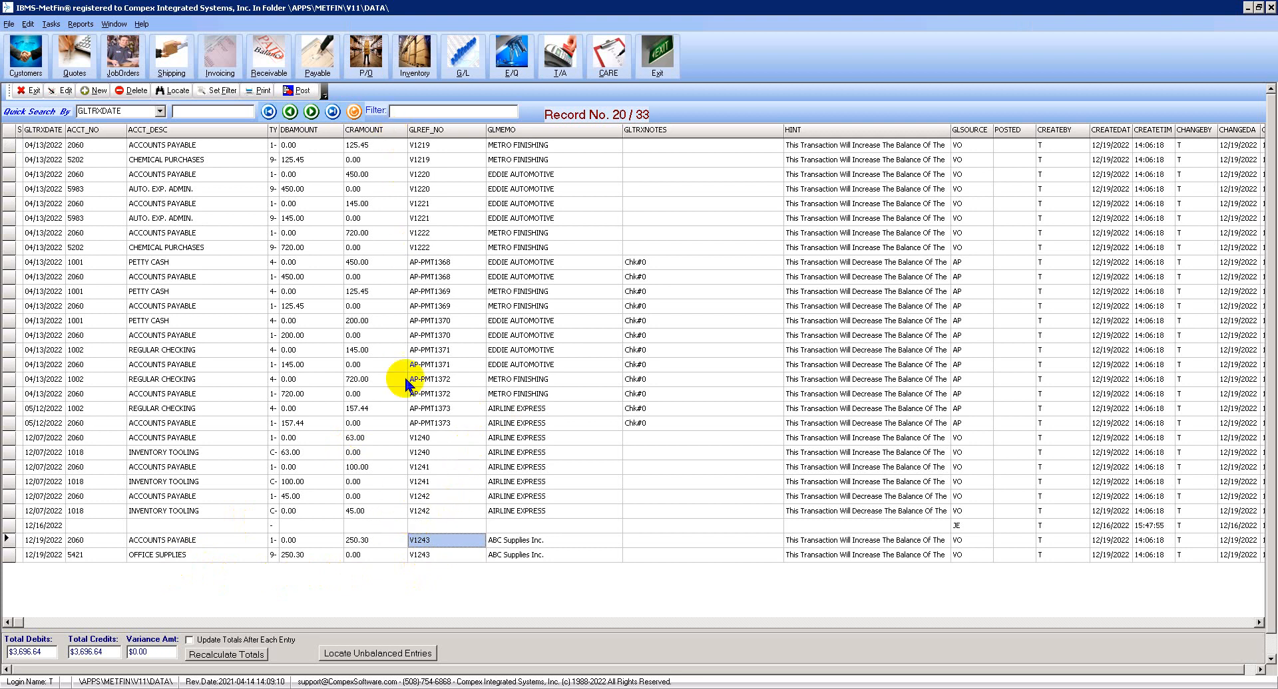
pyautogui.click(448, 557)
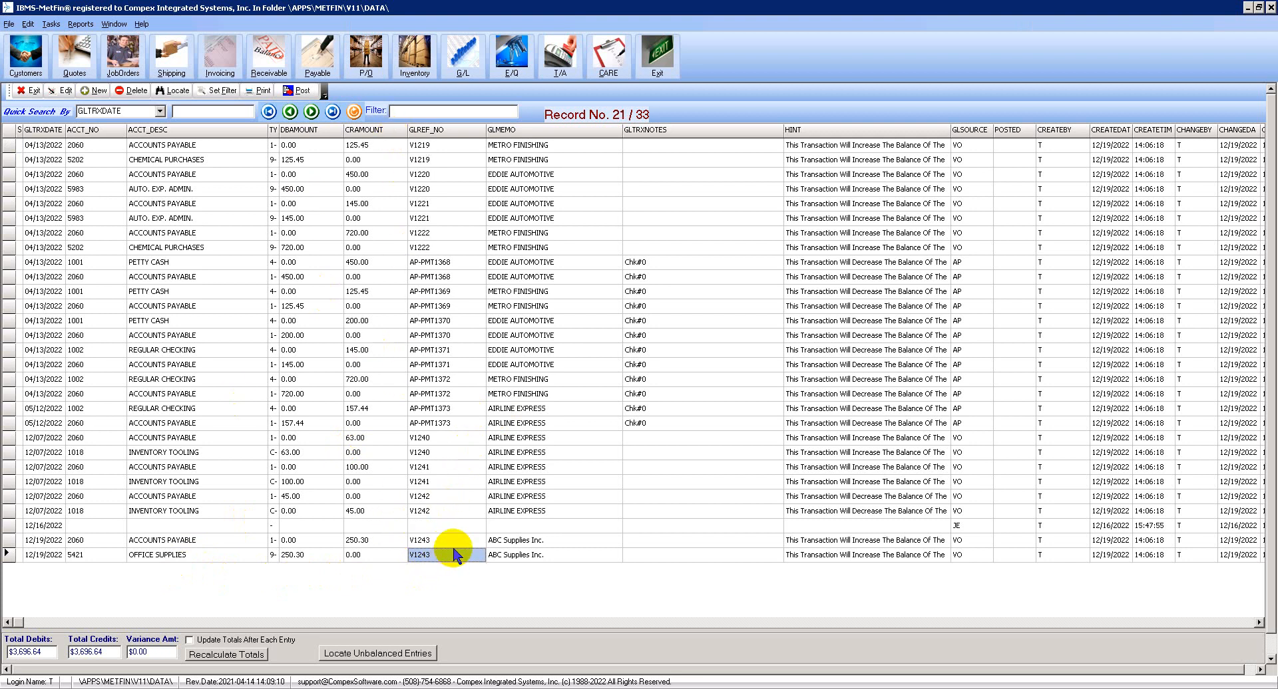
pyautogui.click(454, 541)
pyautogui.click(449, 557)
pyautogui.click(450, 547)
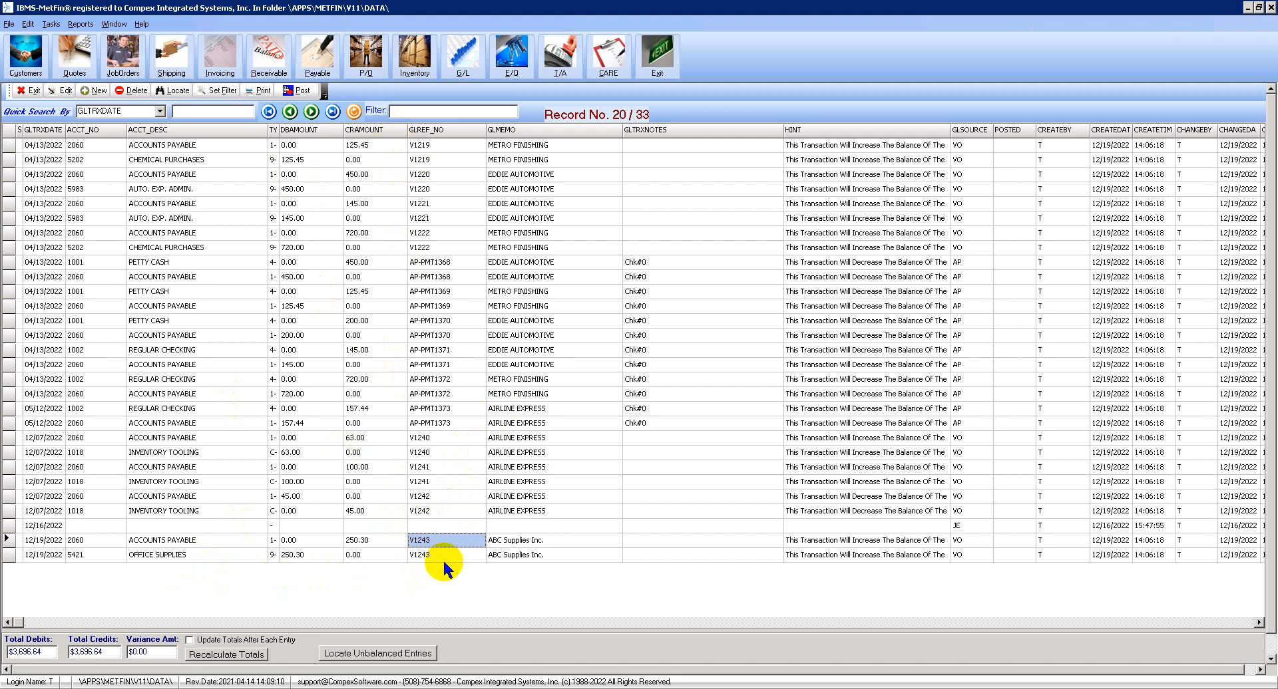
pyautogui.click(443, 559)
pyautogui.click(49, 543)
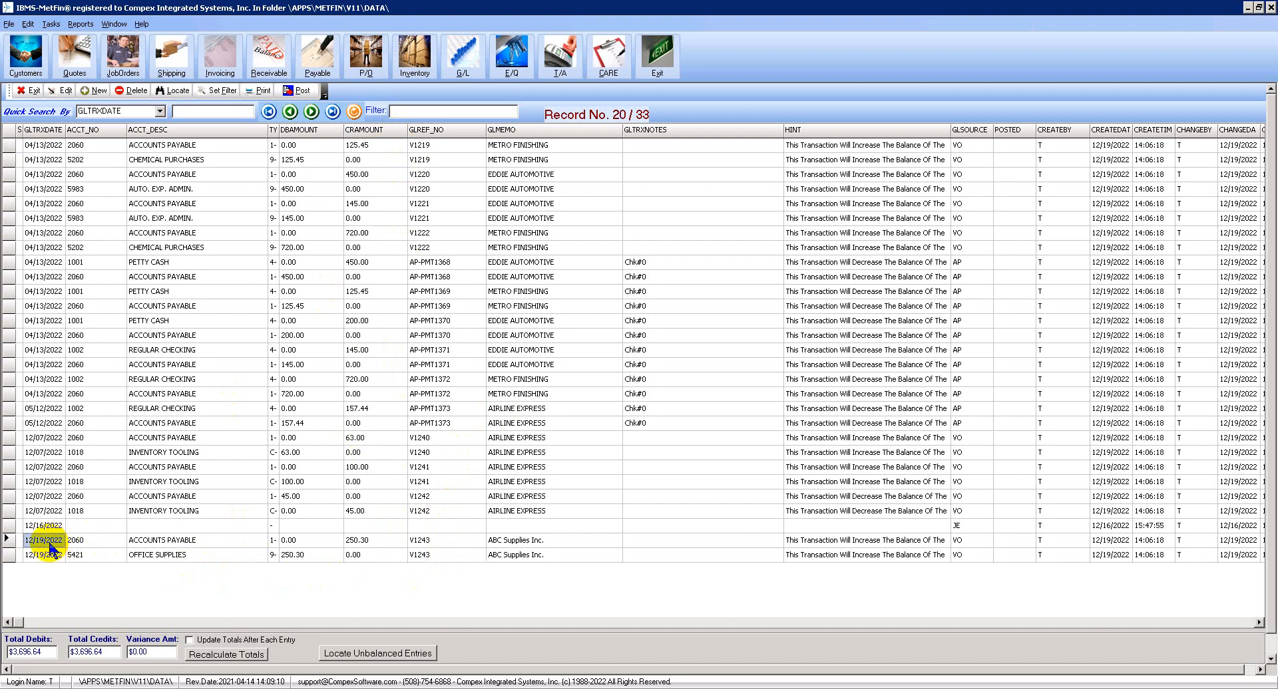
pyautogui.click(461, 541)
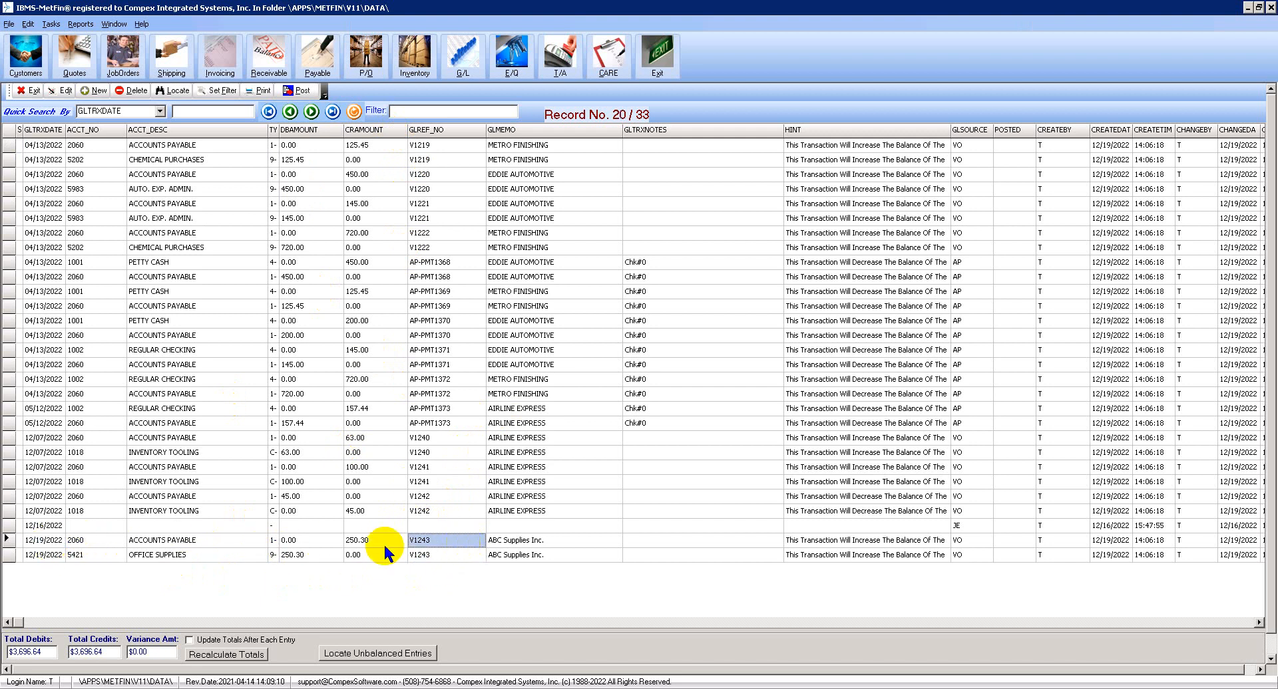
# Check the credit amount and account of the ABC Supplies Inc. accounts payable line, widening the HINT column to read its explanation
pyautogui.click(360, 542)
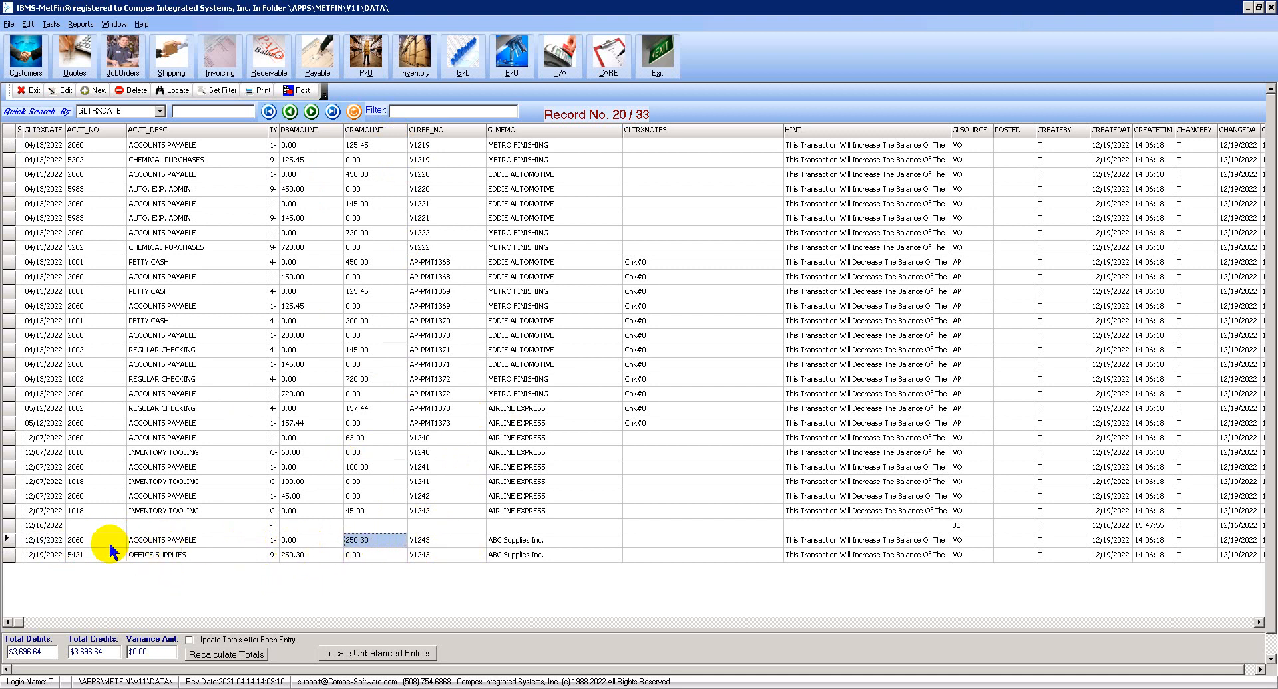
pyautogui.click(87, 540)
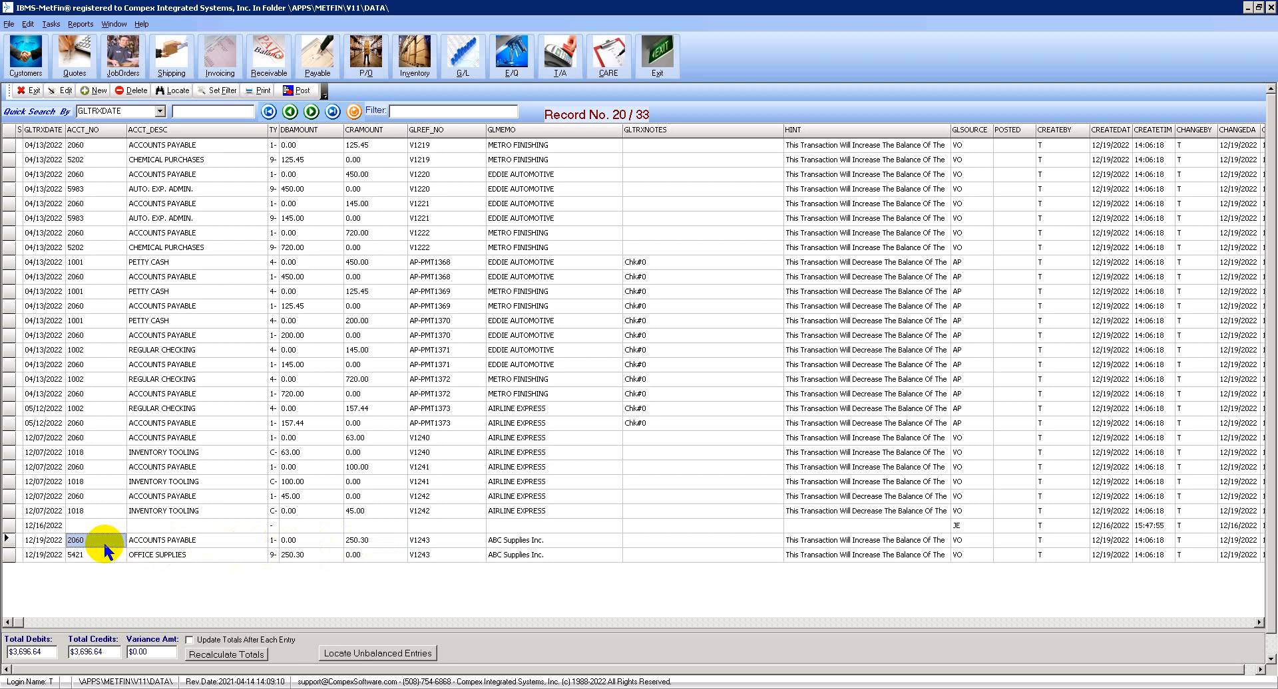
pyautogui.click(165, 541)
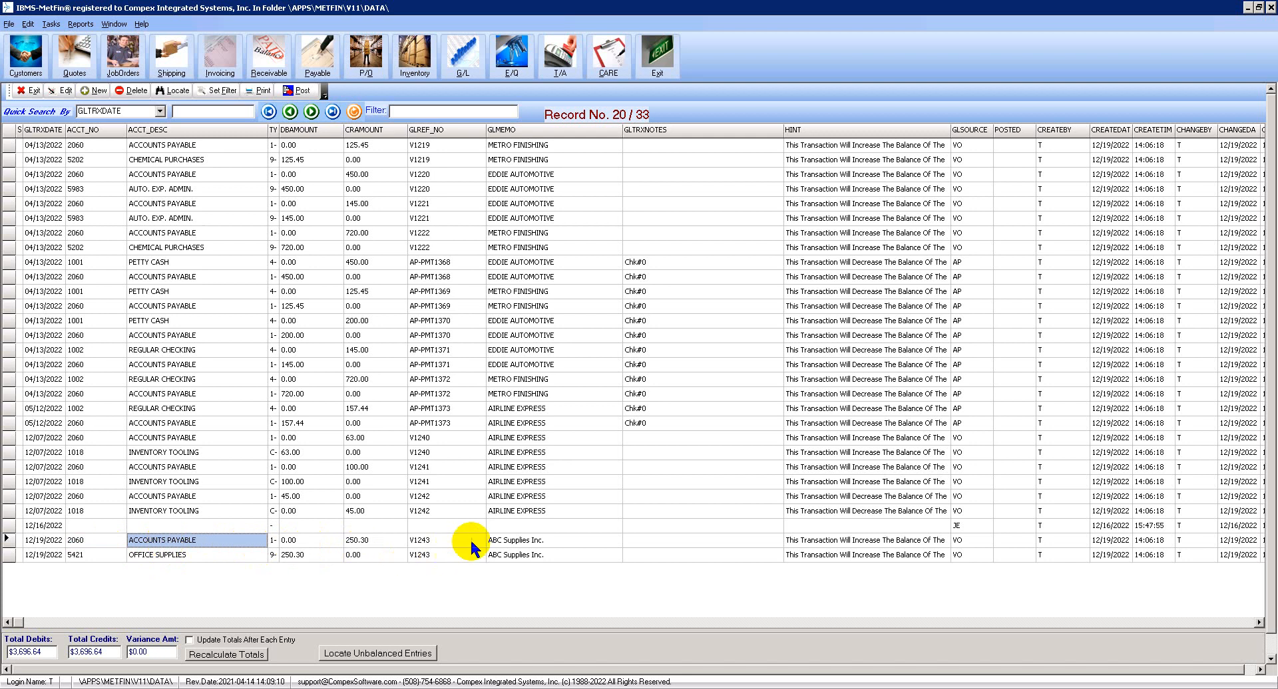
pyautogui.click(873, 542)
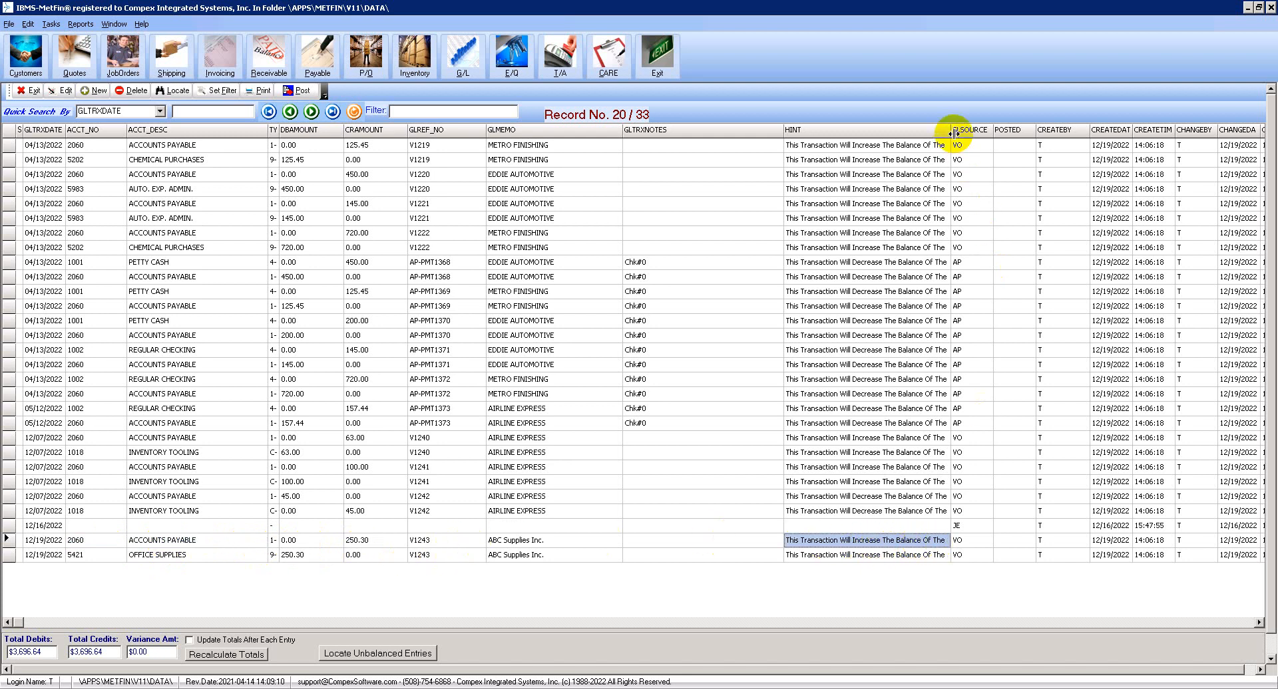
pyautogui.moveTo(951, 130); pyautogui.dragTo(977, 134)
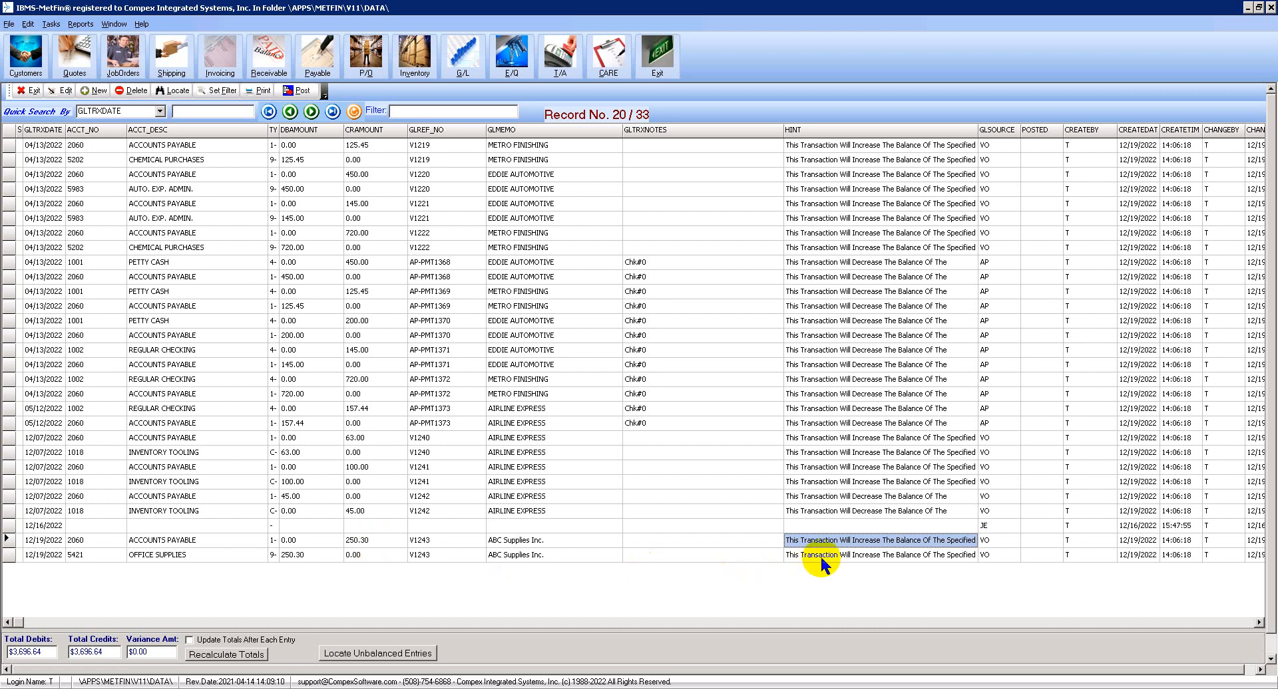
# Check the account description and debit amount of the ABC Supplies Inc. office supplies line
pyautogui.click(307, 556)
pyautogui.click(177, 556)
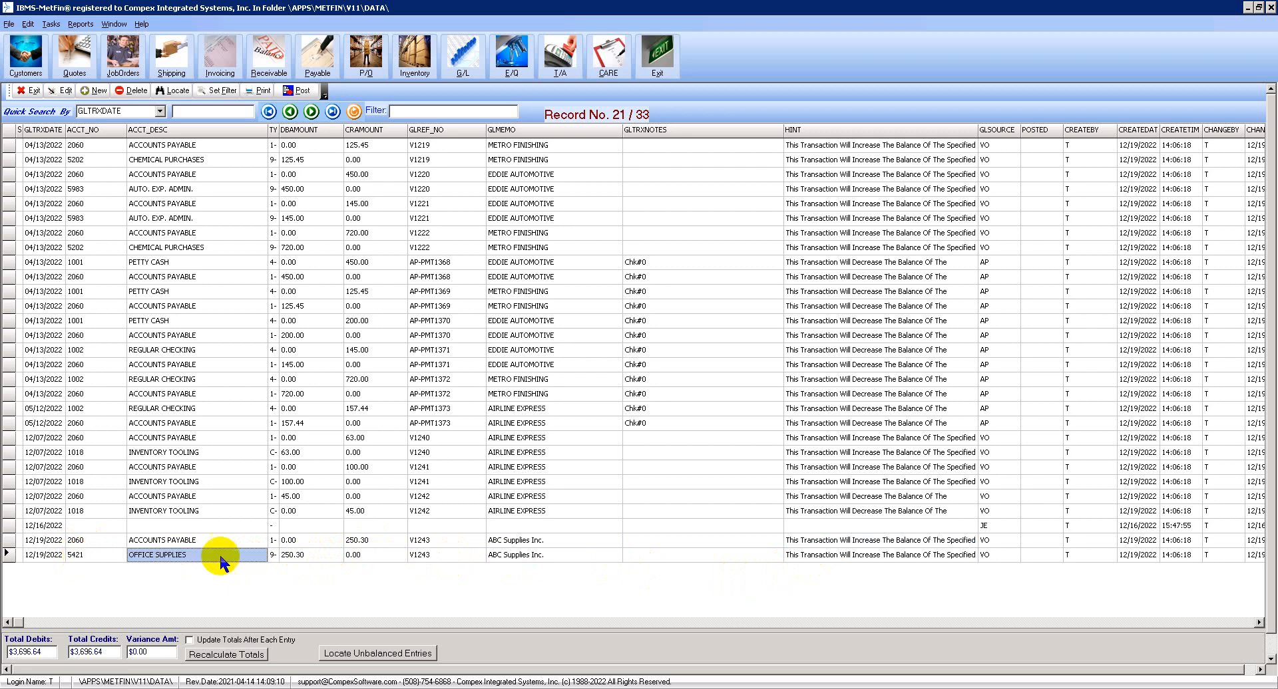
pyautogui.click(297, 556)
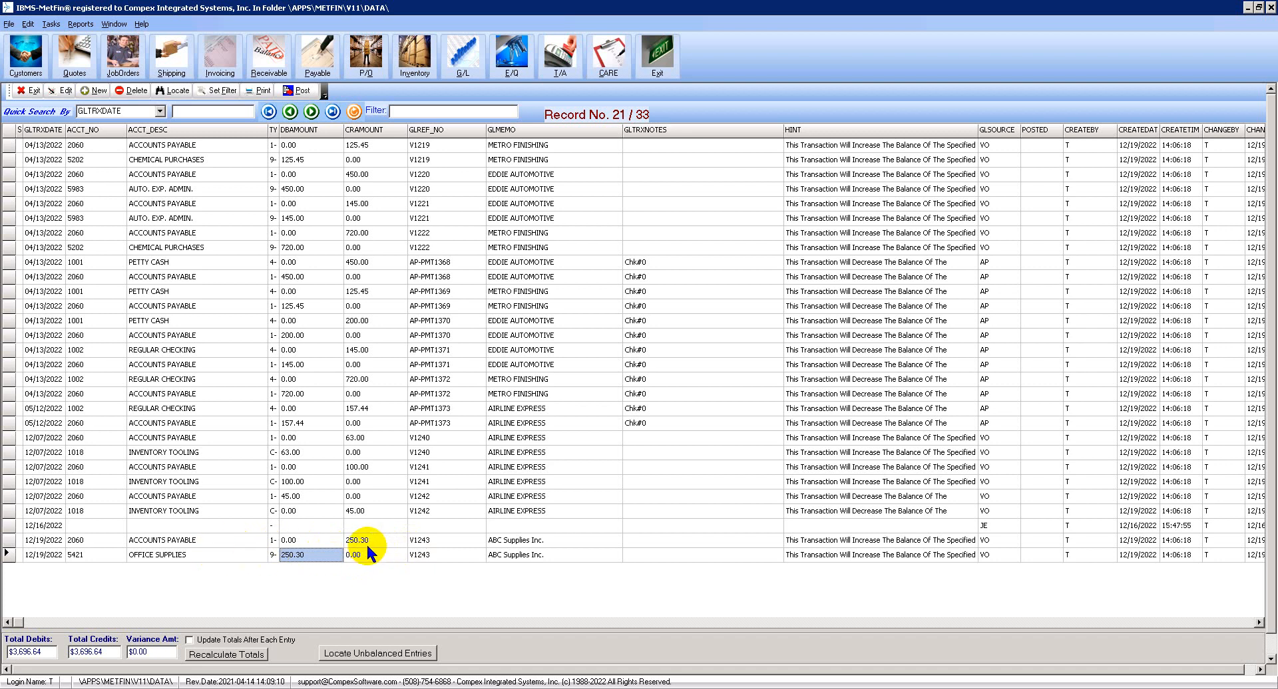
# Post the general journal batch to the general ledger and preview the GL Posting Journal Report sorted by account number
pyautogui.click(311, 94)
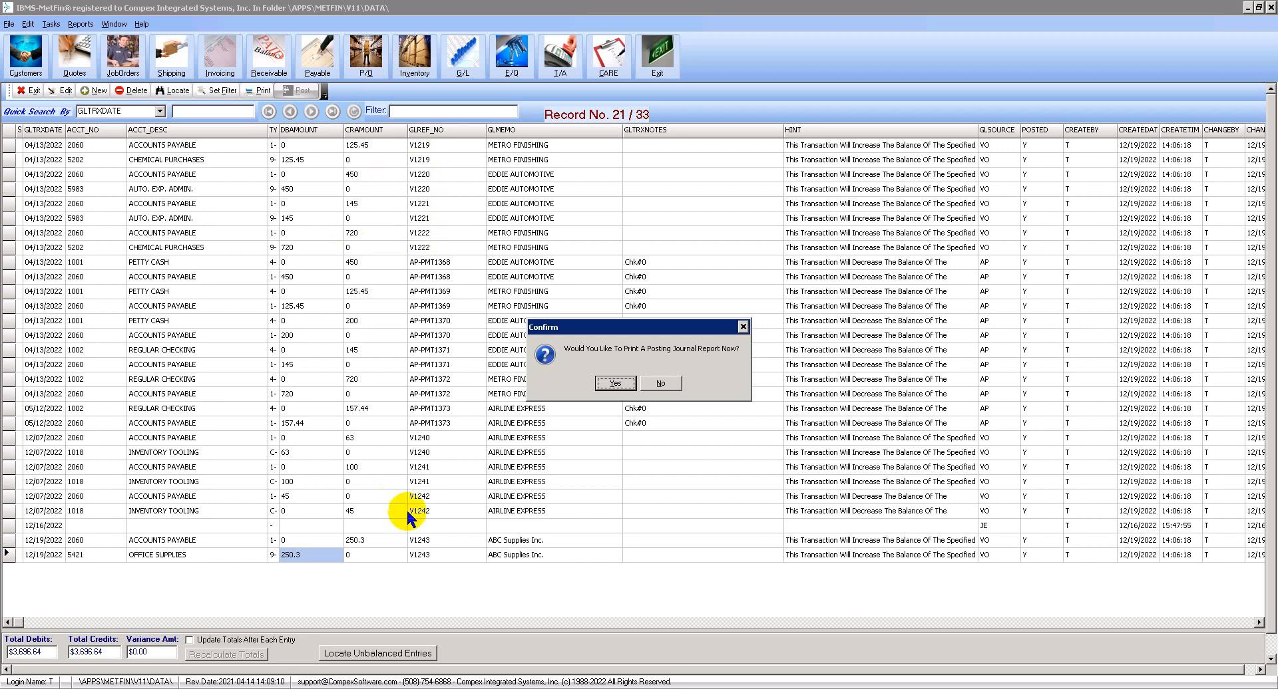
pyautogui.click(625, 384)
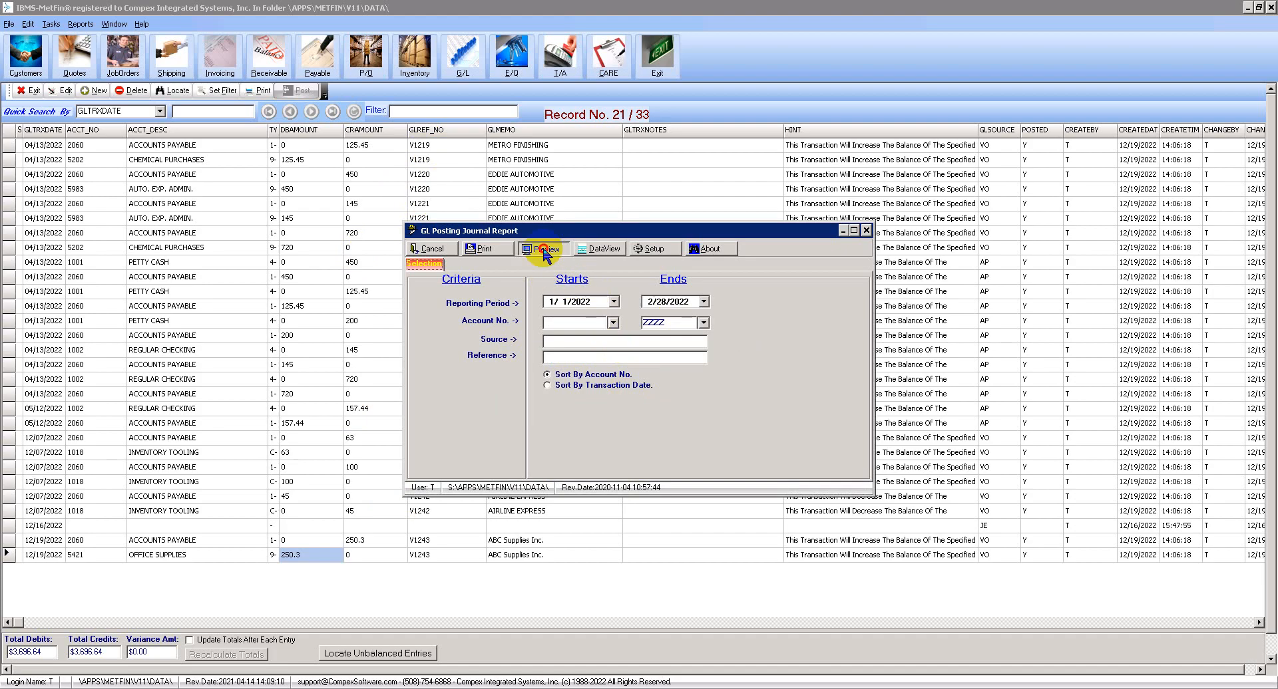
pyautogui.click(544, 251)
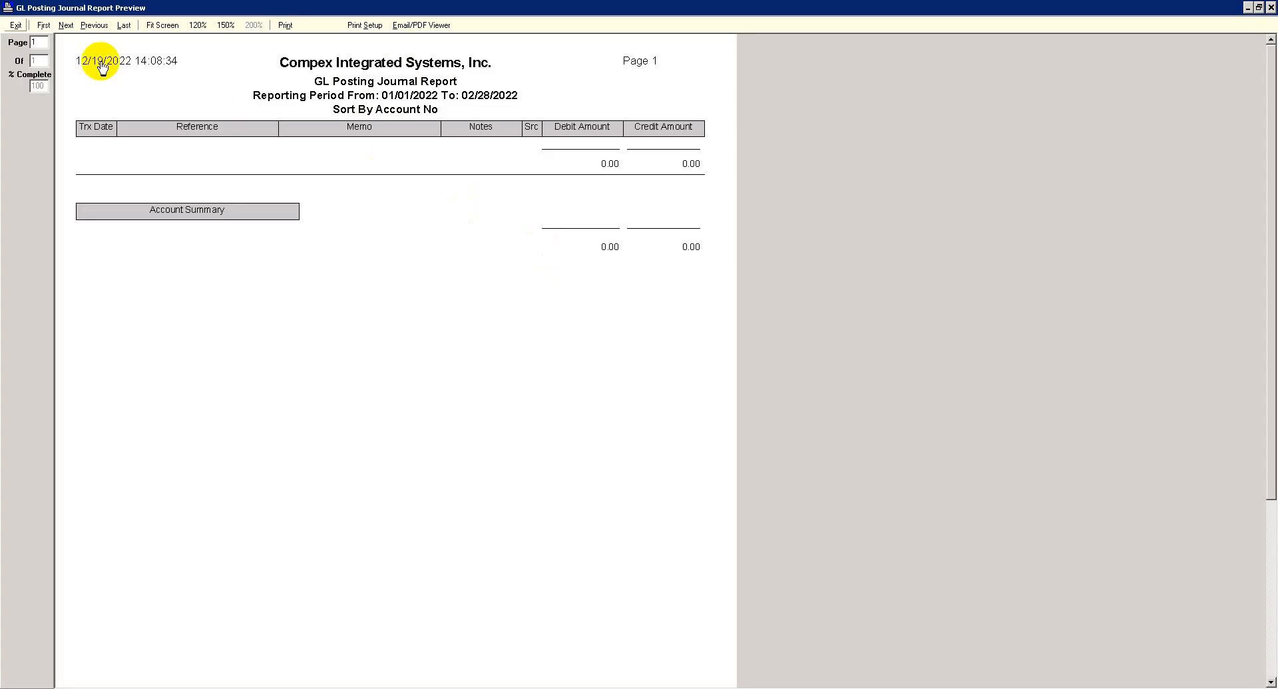
pyautogui.click(15, 27)
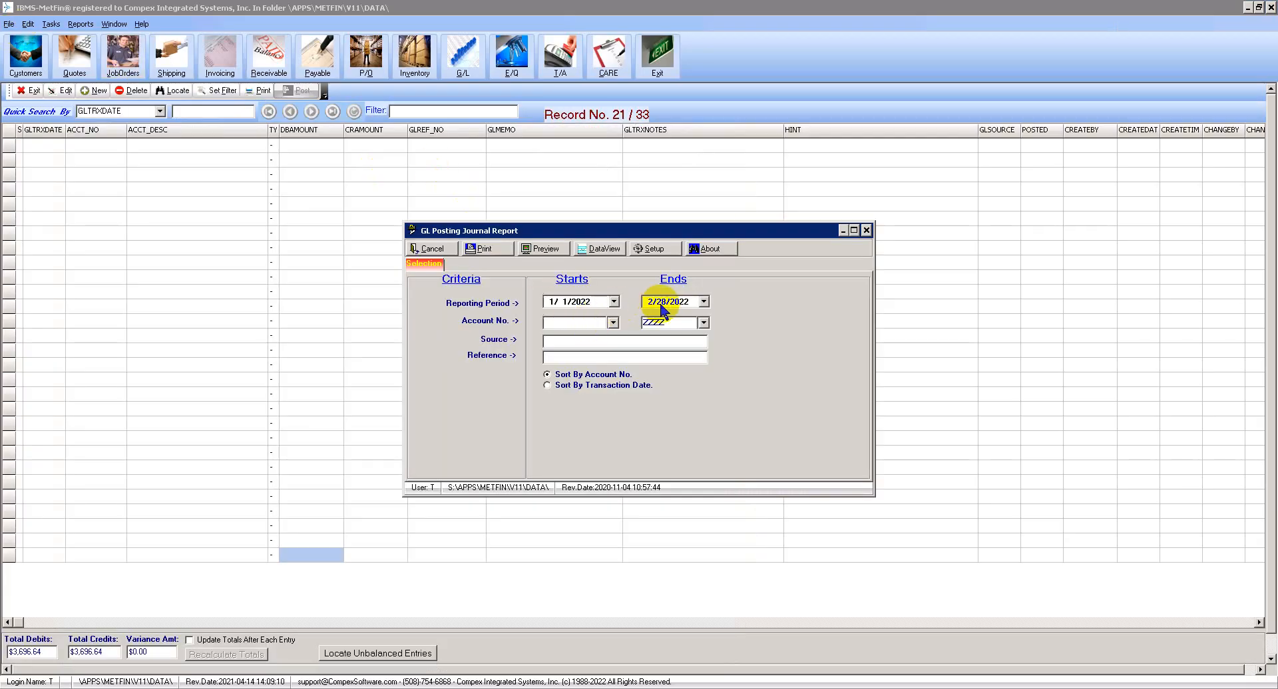
# Close the GL Posting Journal Report, finish clearing the posted batch, and return to the General Ledger module menu
pyautogui.click(439, 250)
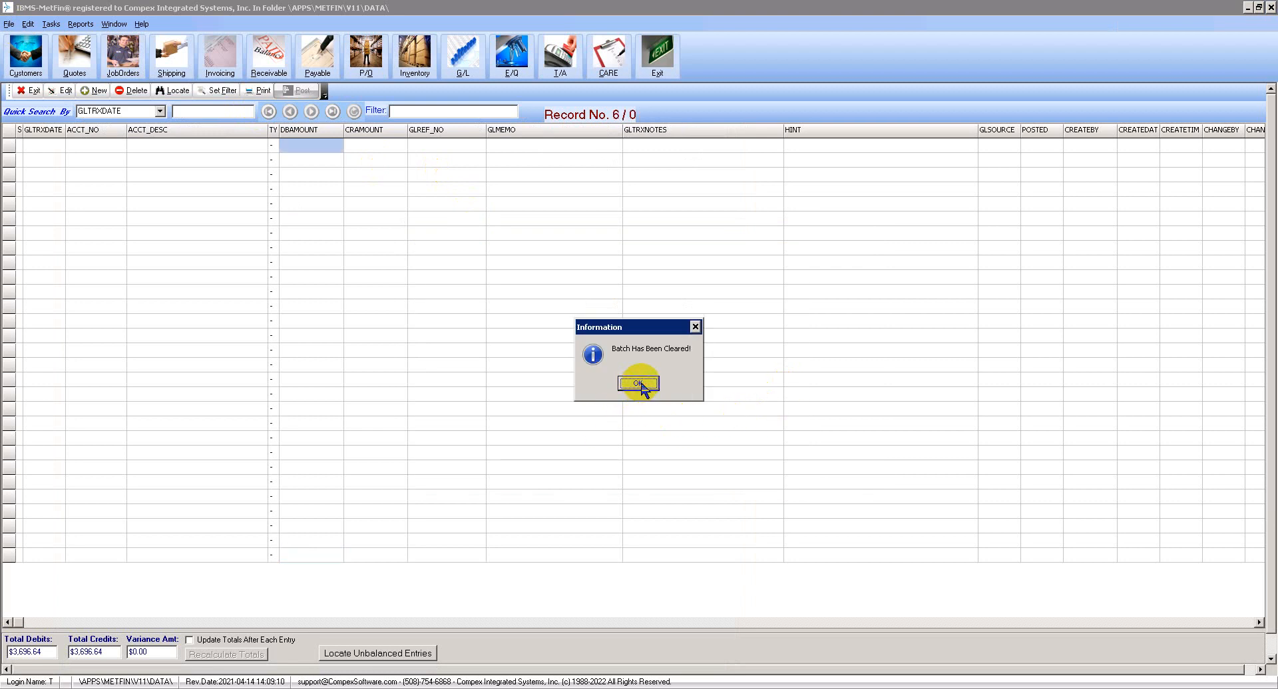
pyautogui.click(637, 383)
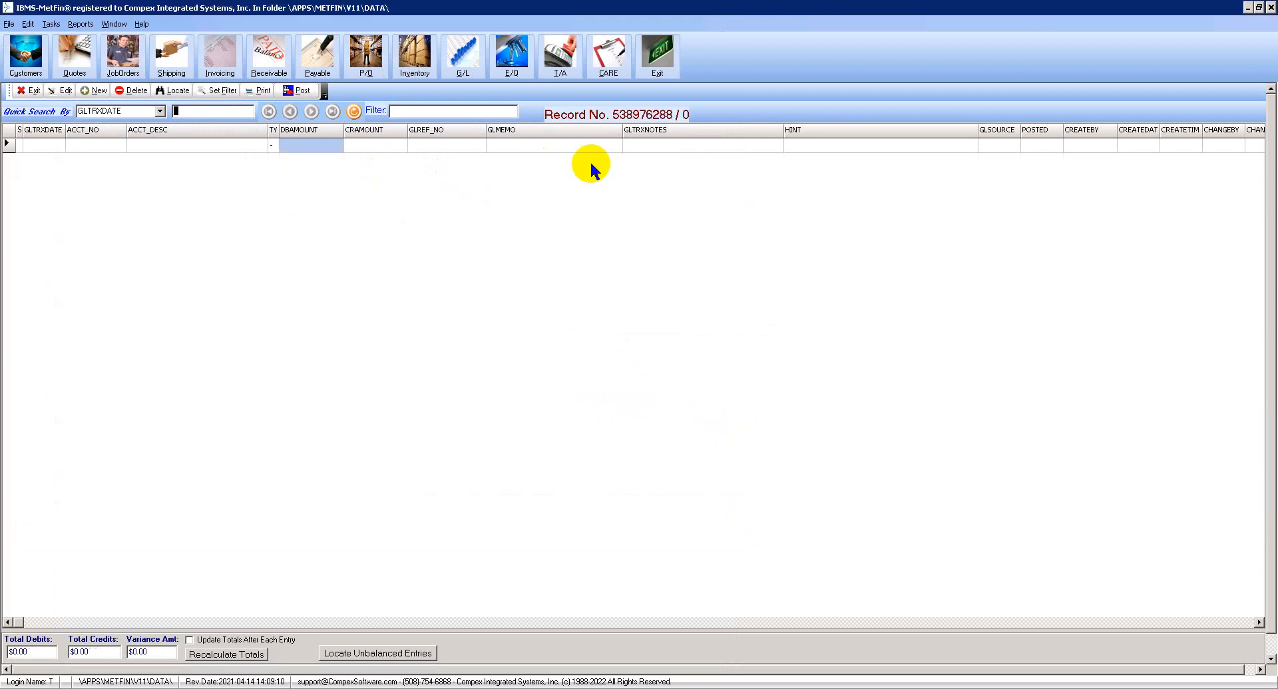
pyautogui.click(30, 91)
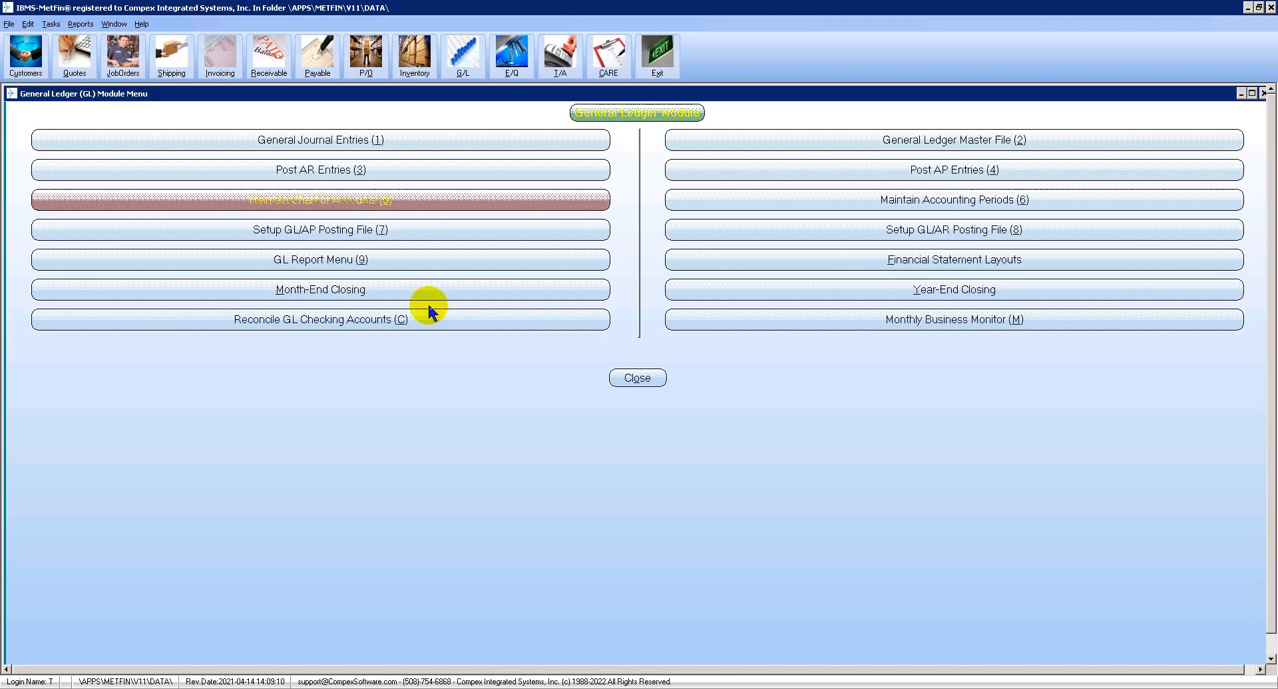